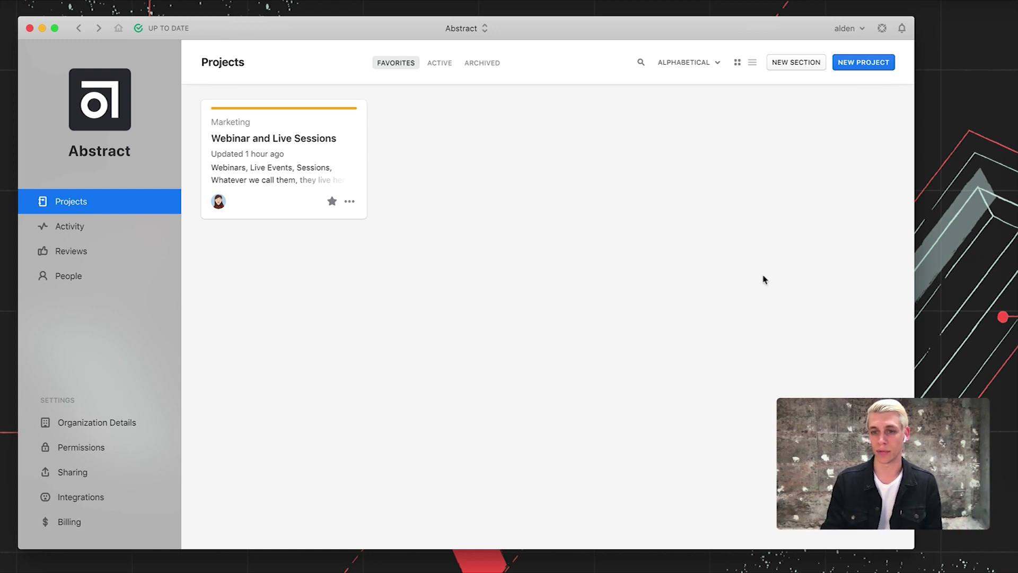
Bring up the Mac's General system preferences over Abstract's Projects page.
left_click(1010, 331)
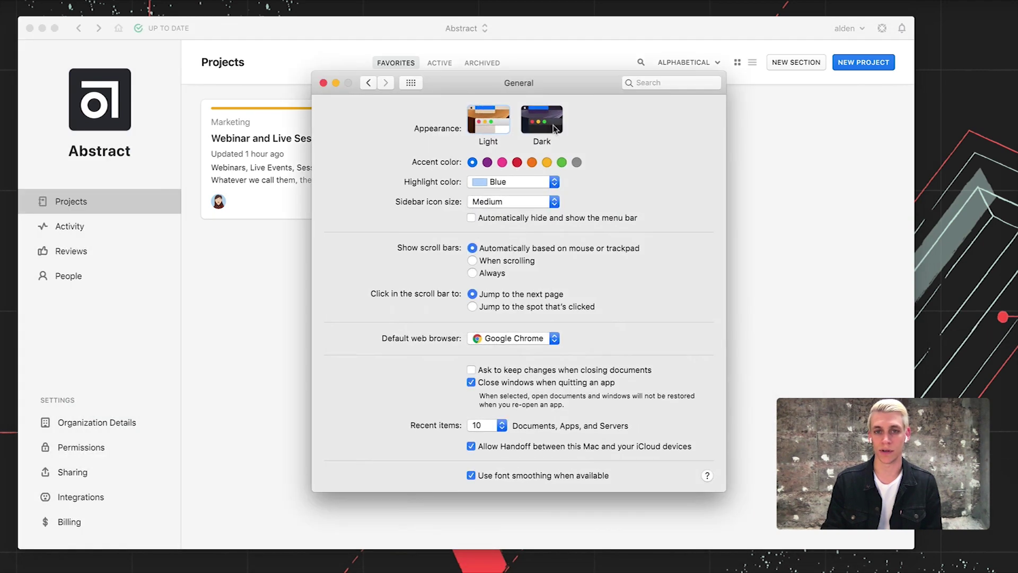
Choose the Dark appearance and close System Preferences.
left_click(554, 129)
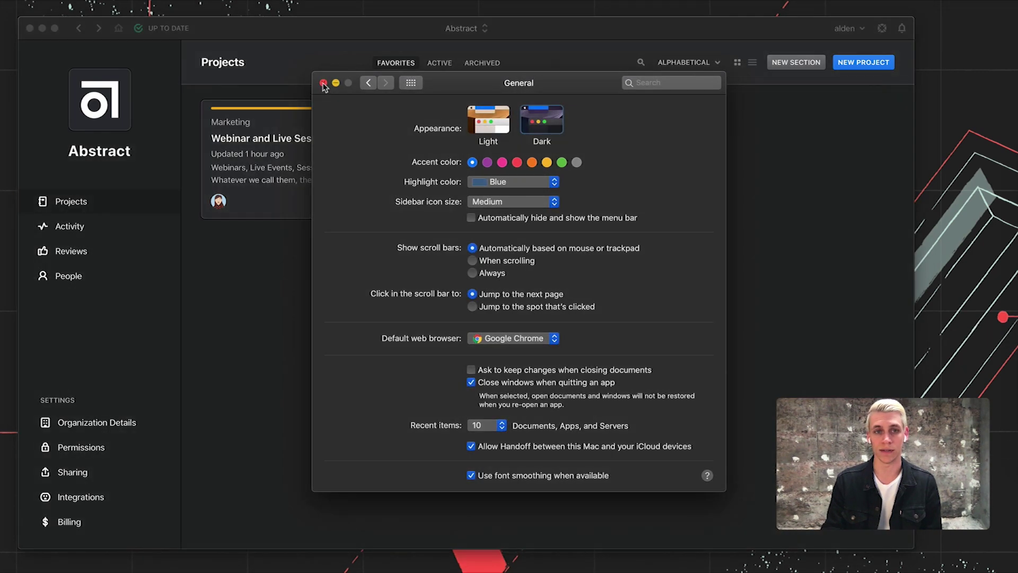
left_click(323, 83)
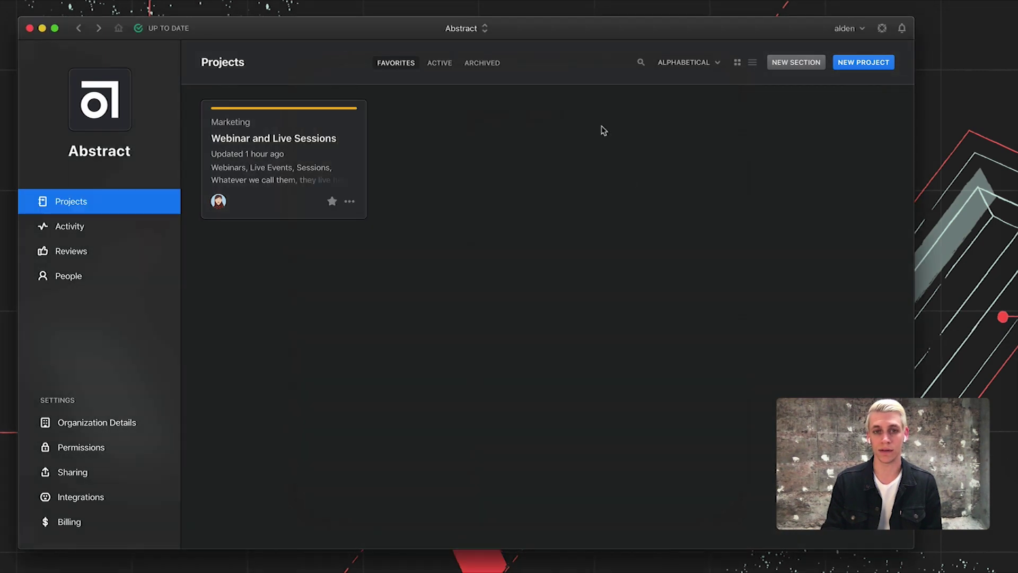
In the Webinar and Live Sessions project, show Master's Files list with the Collections and Design Reviews artboards.
left_click(277, 139)
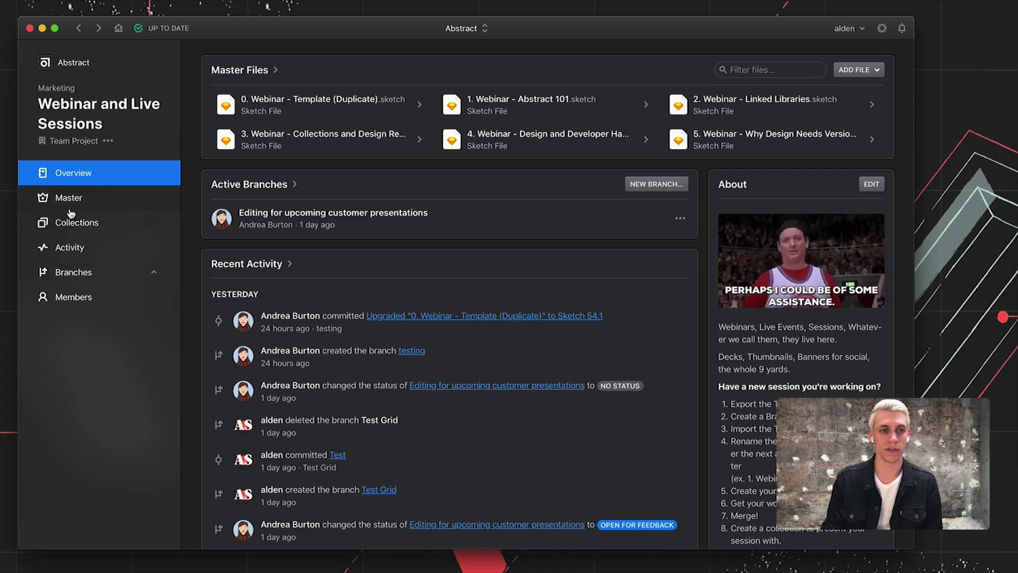
left_click(98, 202)
left_click(207, 86)
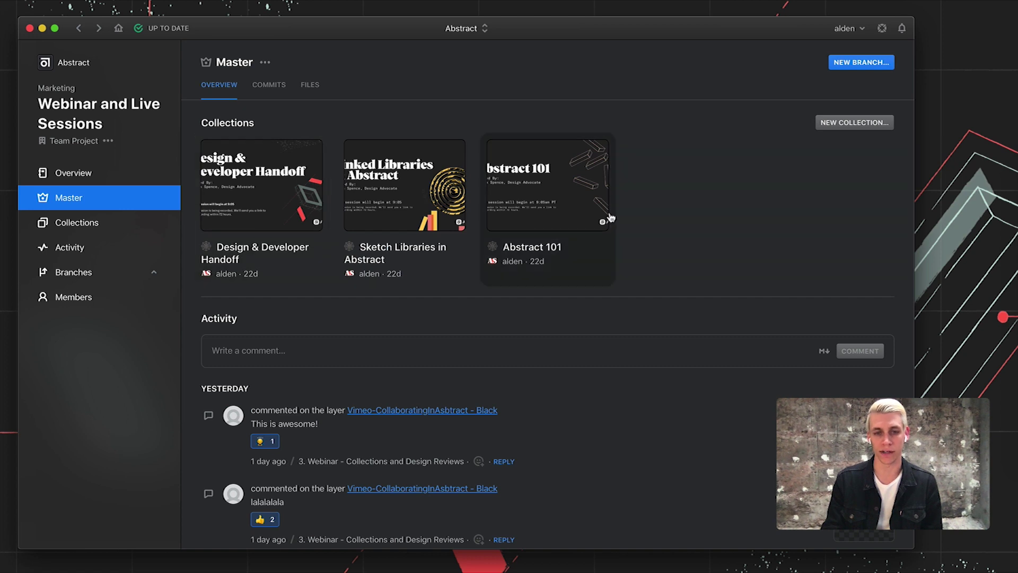
left_click(310, 86)
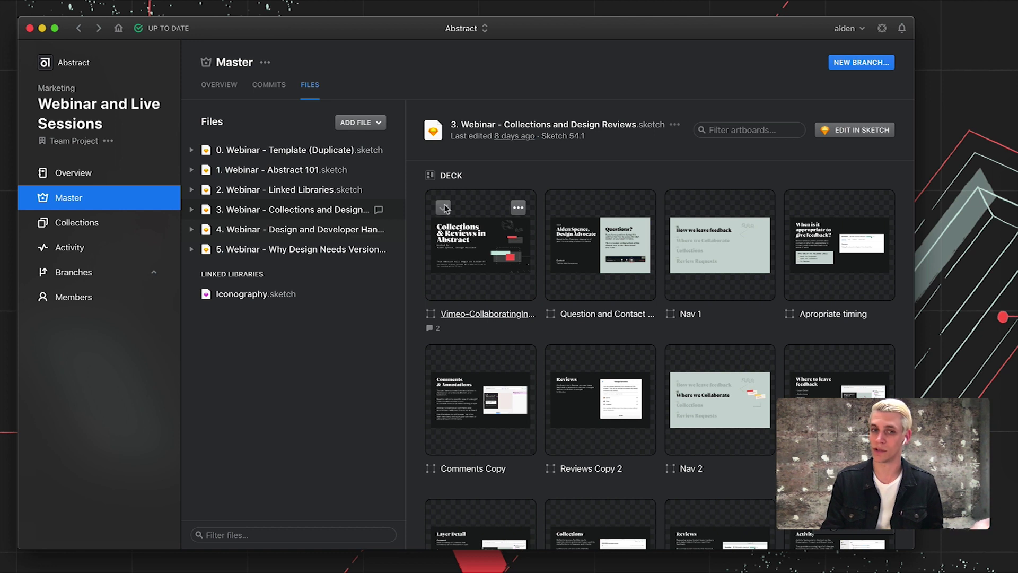
Select all 26 DECK artboards and open the Add to Collection list.
left_click(443, 207)
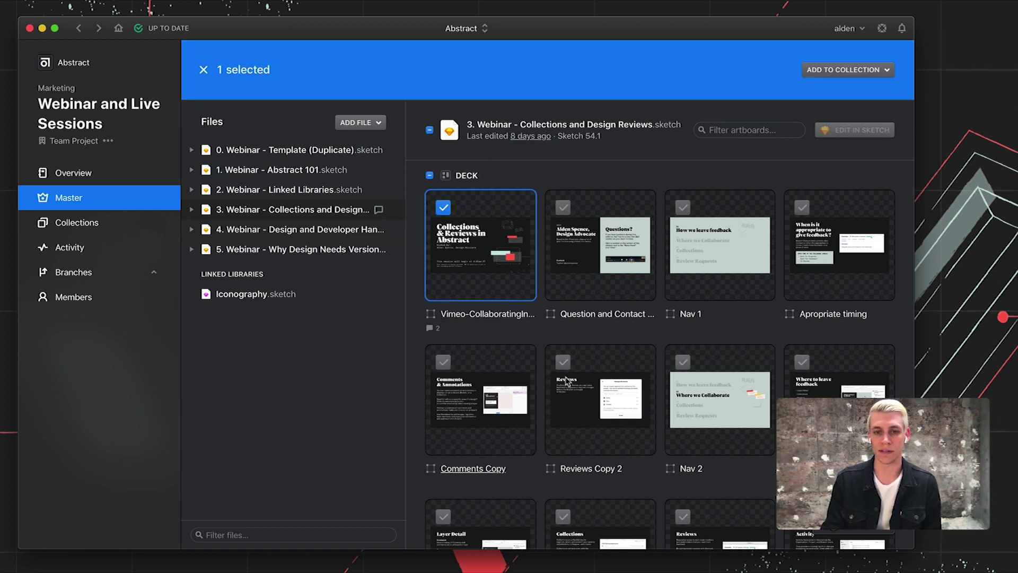
left_click(430, 175)
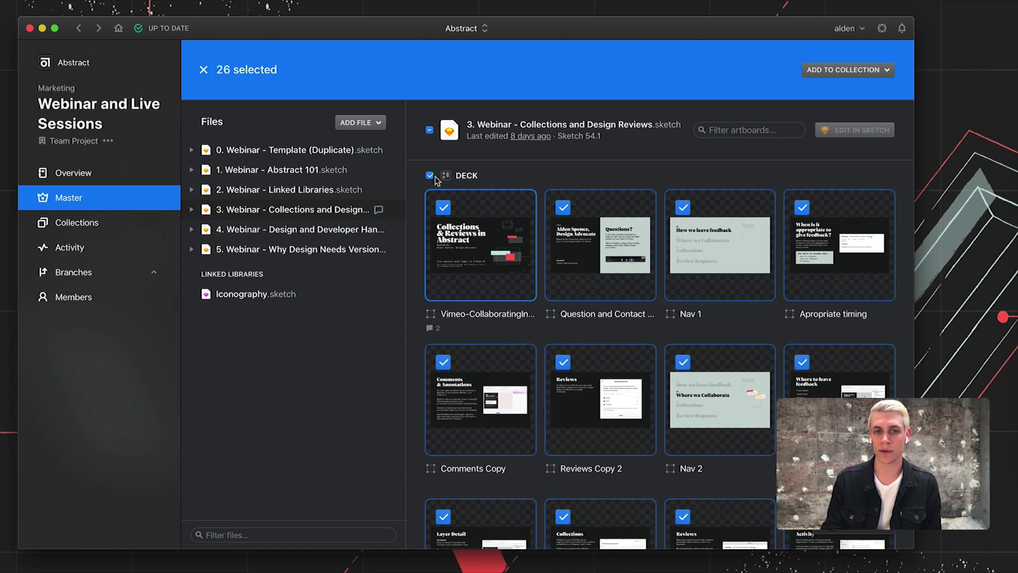
left_click(844, 68)
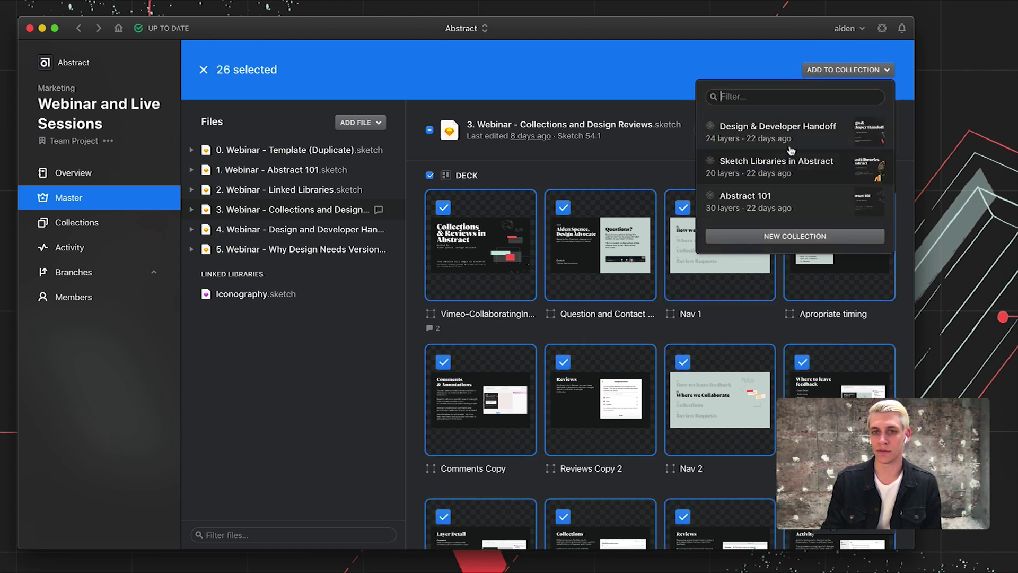
Create an emoji-prefixed 'Collections and Design Reviews' collection and add all 26 artboards to it.
left_click(790, 235)
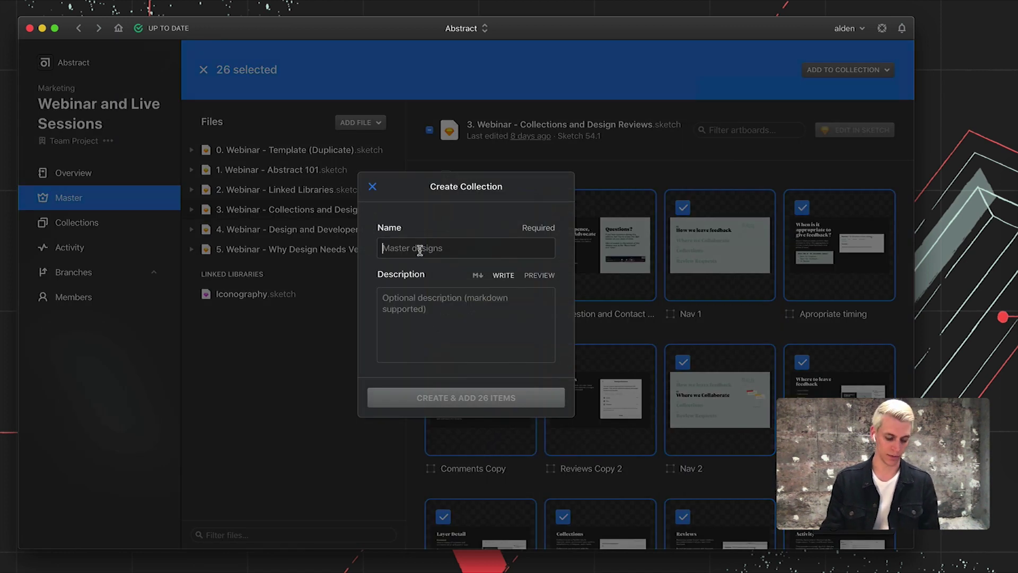
key("ctrl+super+space")
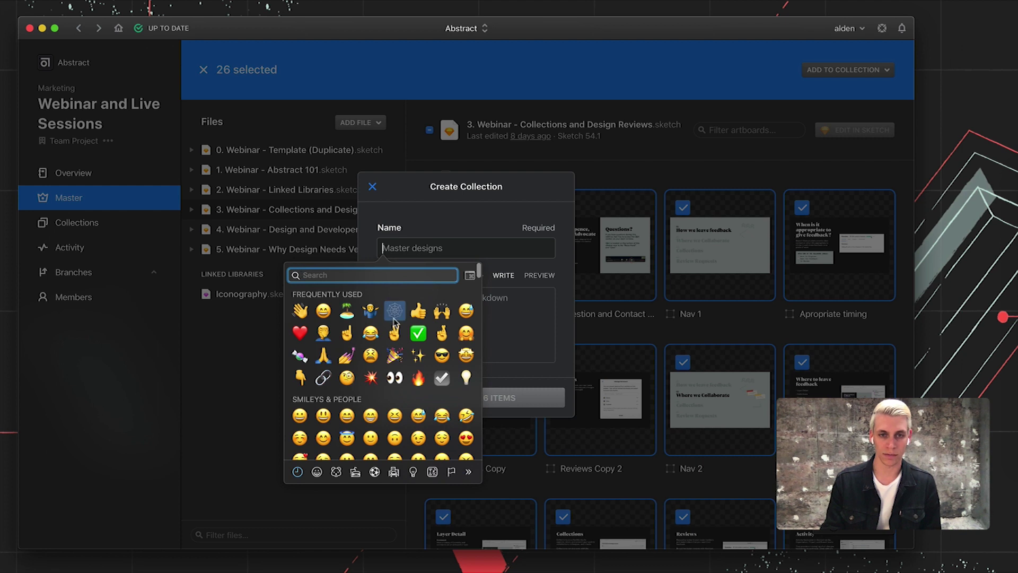
key("Return")
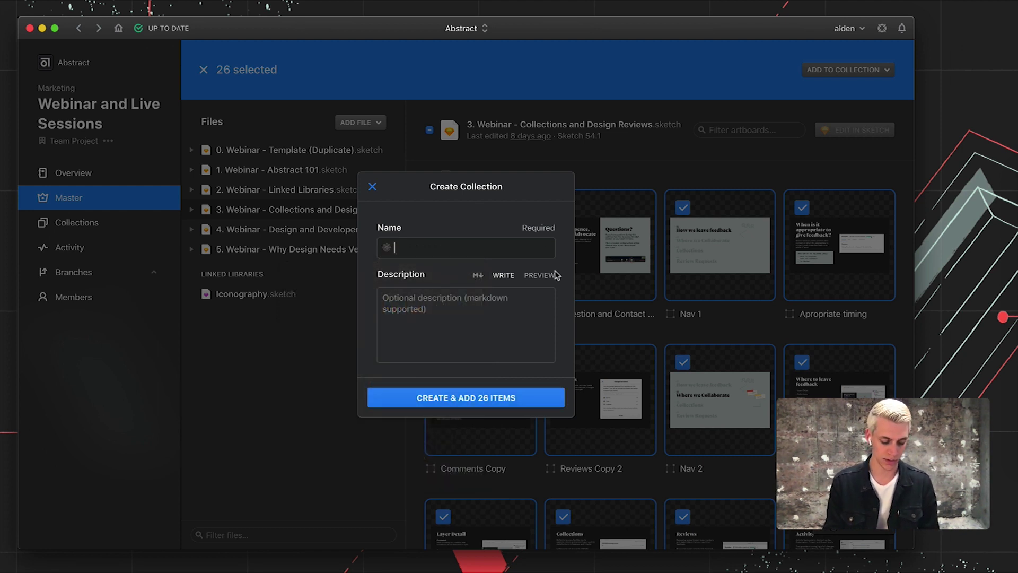
type("Collections an")
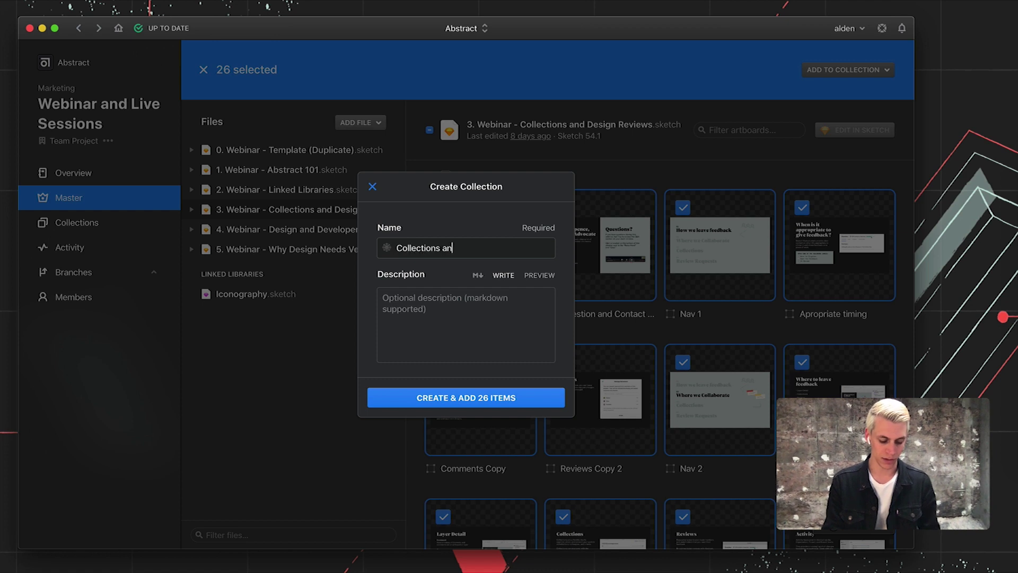
type("d Design Reviews")
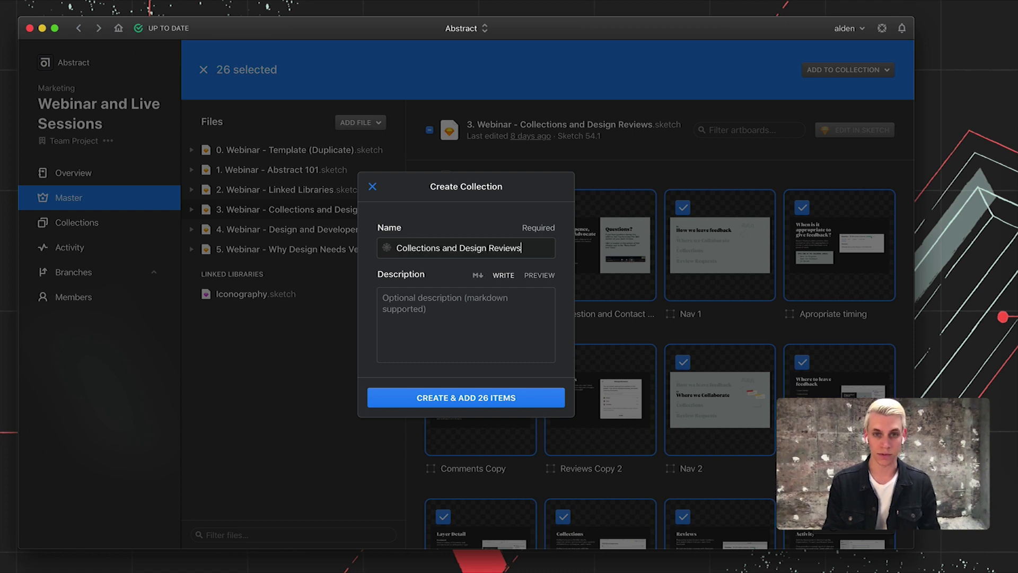
left_click(466, 325)
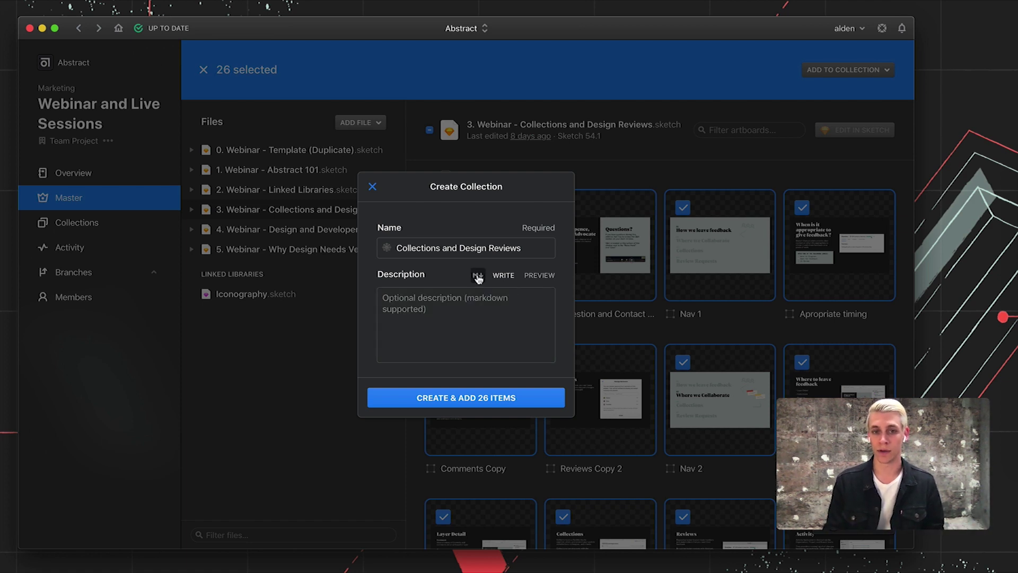
mouse_move(478, 277)
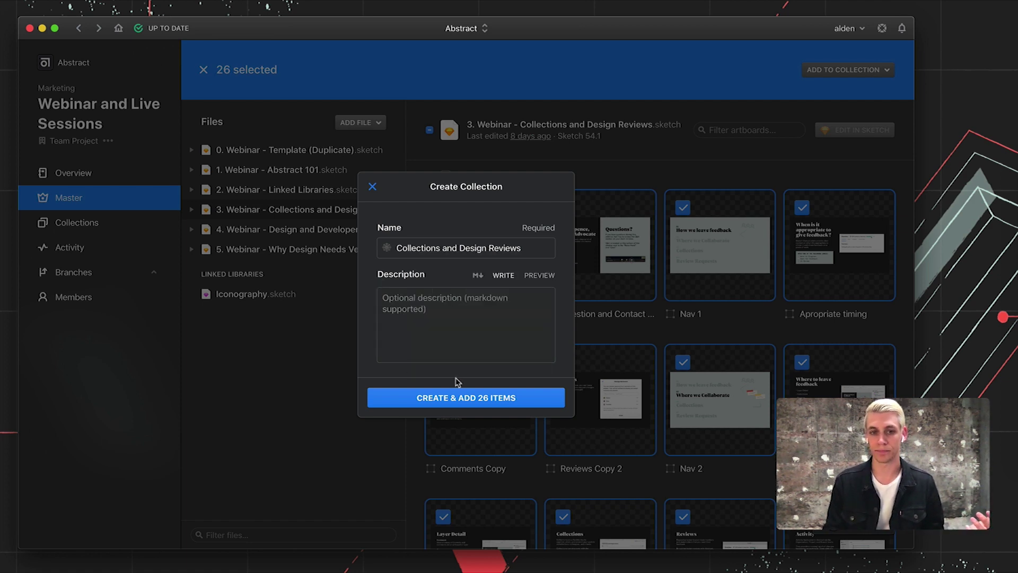
left_click(461, 398)
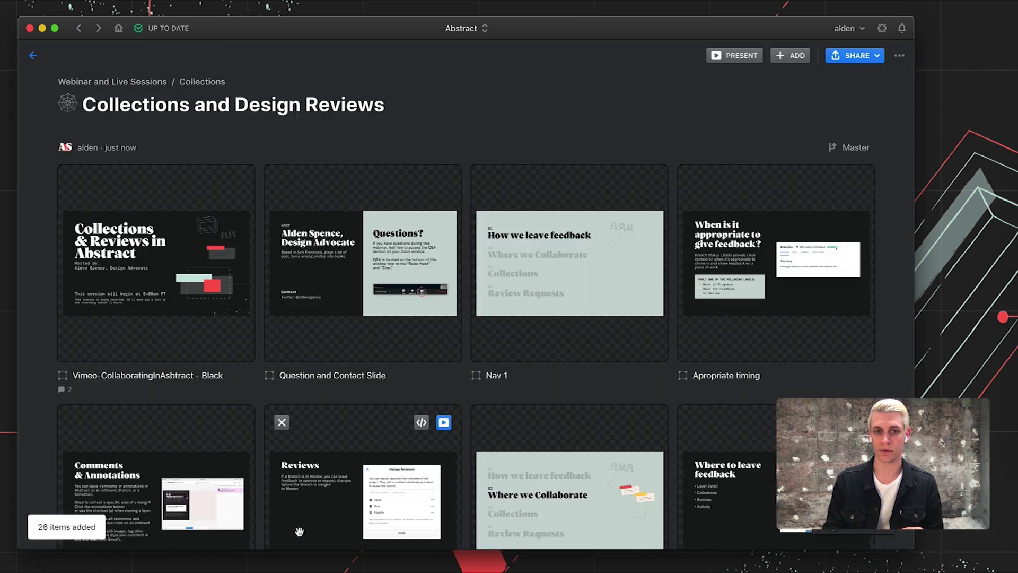
left_click_drag(173, 284, 134, 286)
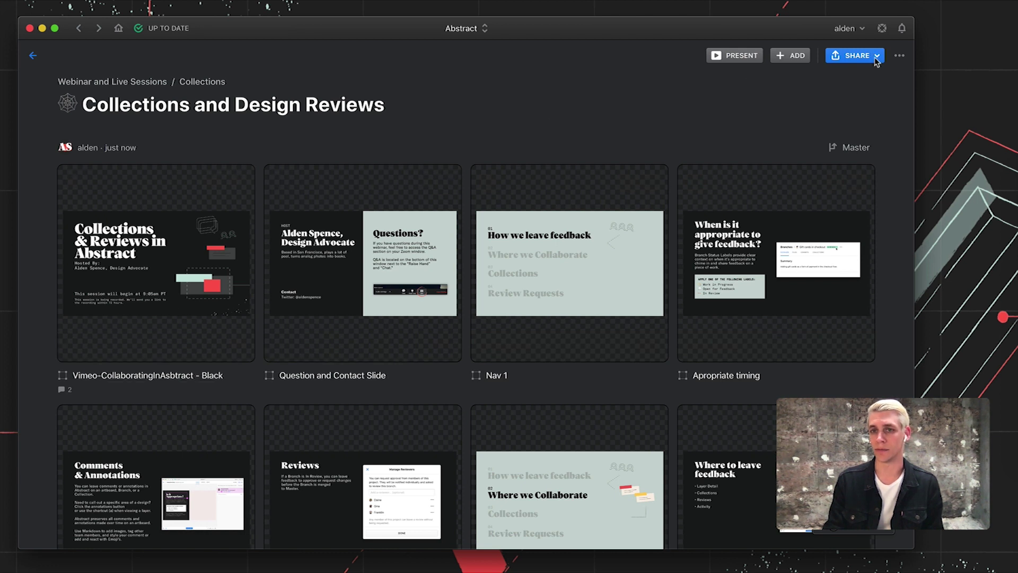
left_click(876, 56)
Keep sharing limited to project members, copy the collection link, and start presenting the first artboard.
left_click(791, 154)
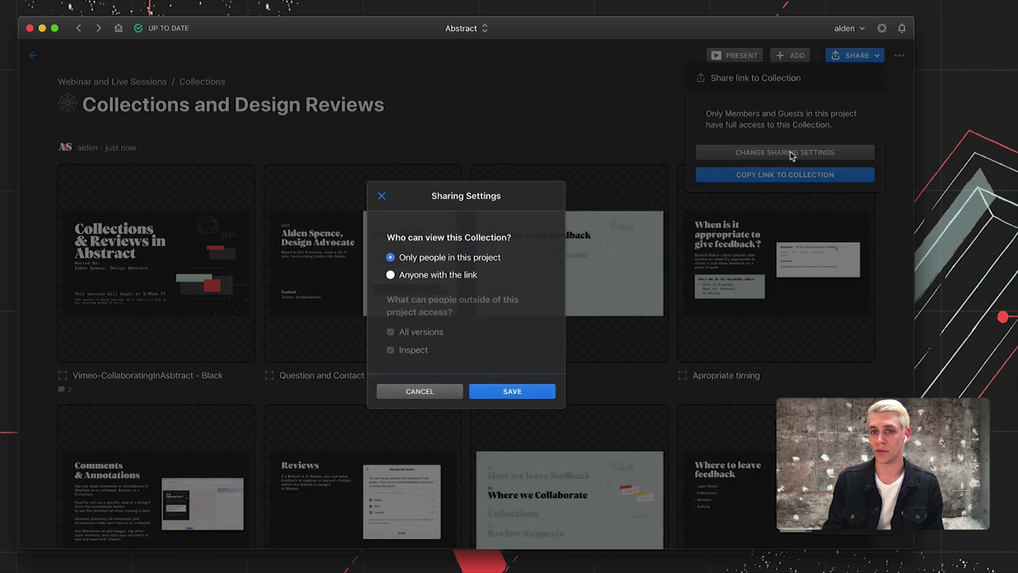
left_click(430, 273)
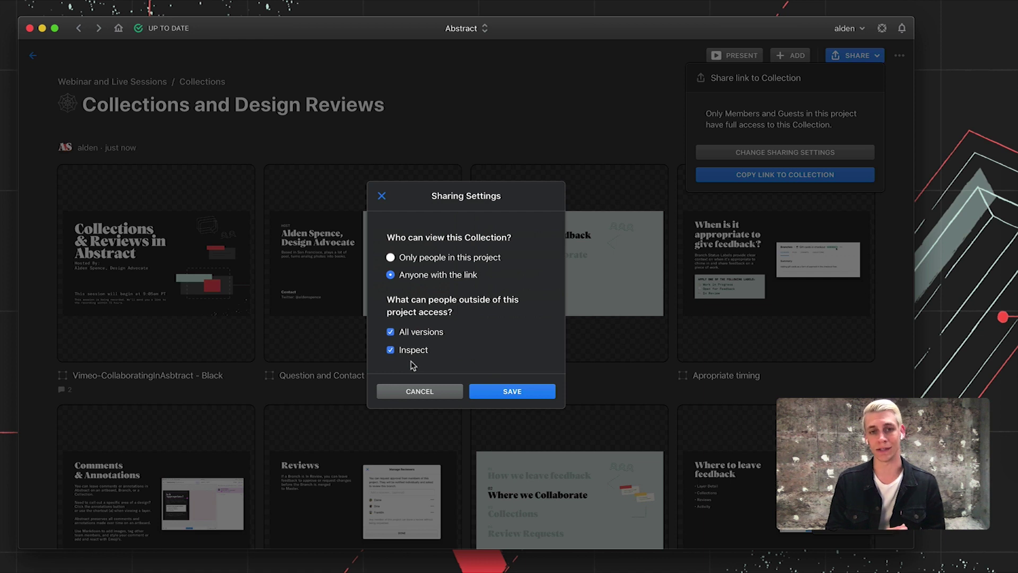
left_click(411, 262)
left_click(508, 395)
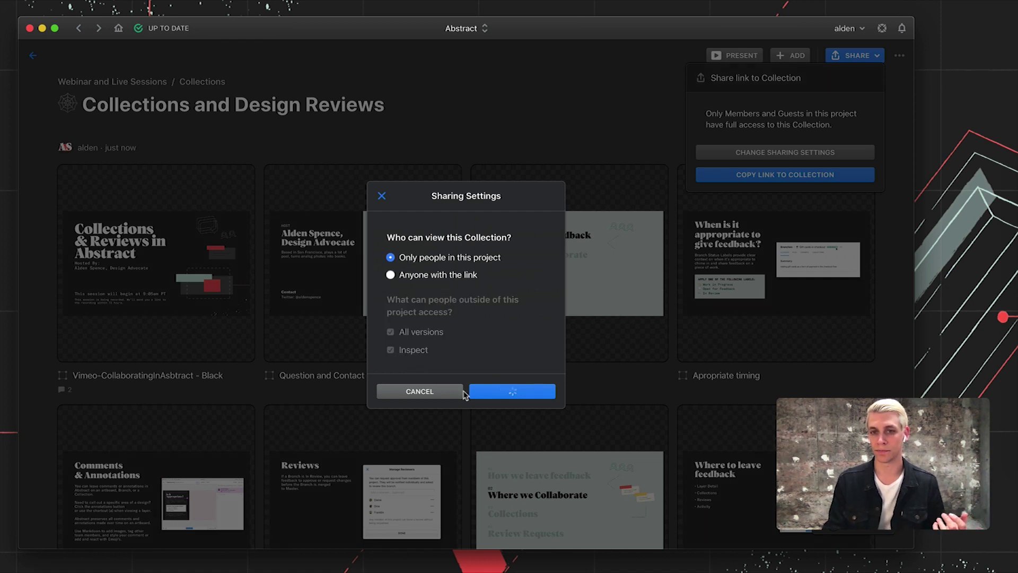
left_click(784, 175)
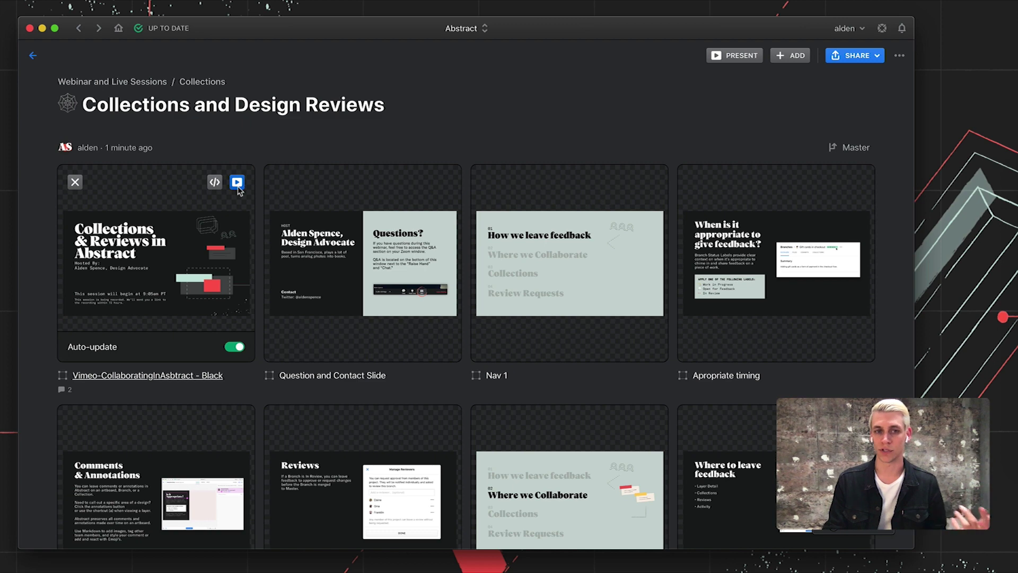
left_click(238, 182)
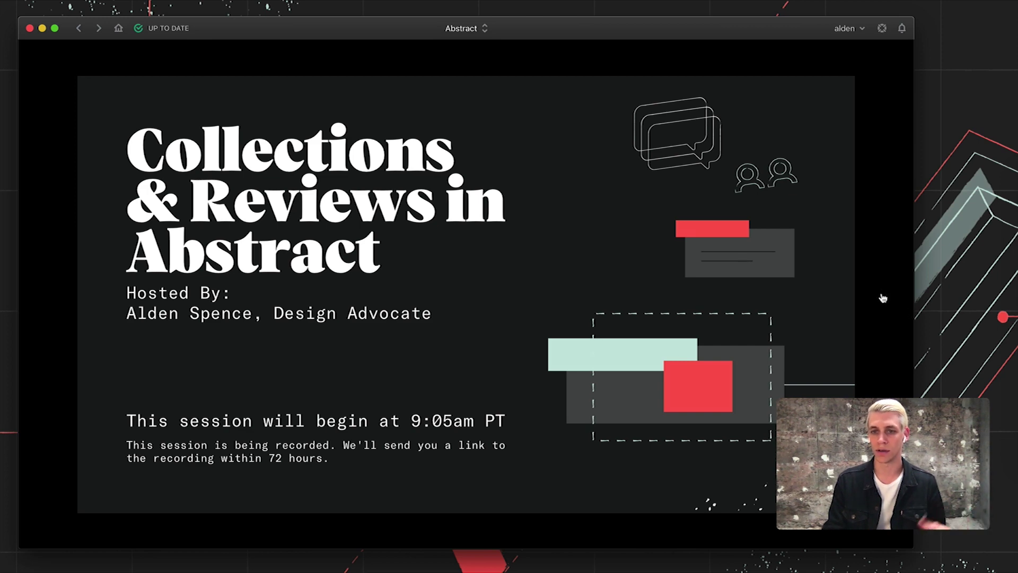
Advance four slides to Comments & Annotations and show the comments panel.
left_click(882, 296)
left_click(881, 295)
left_click(881, 295)
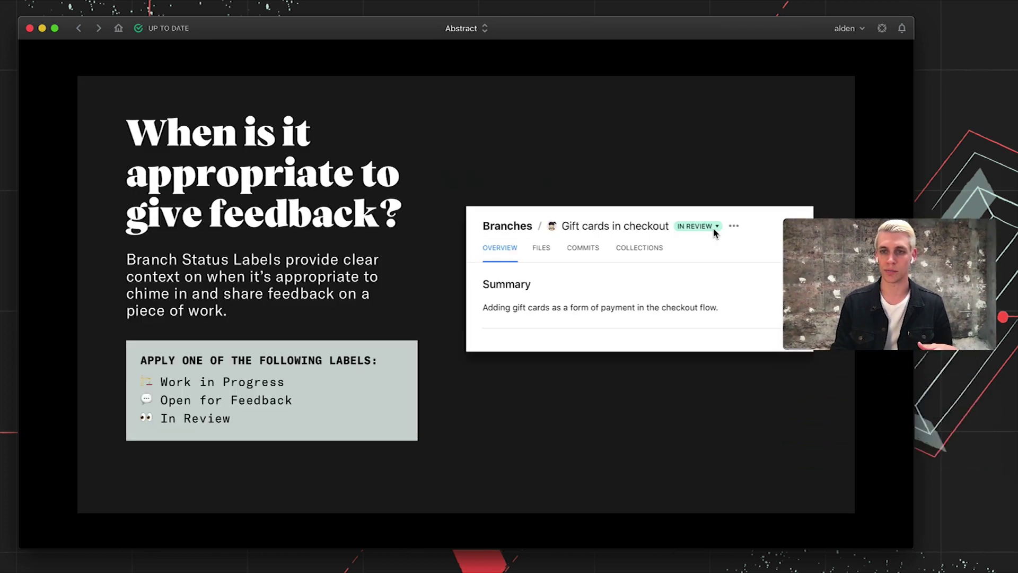
left_click(881, 295)
left_click(885, 517)
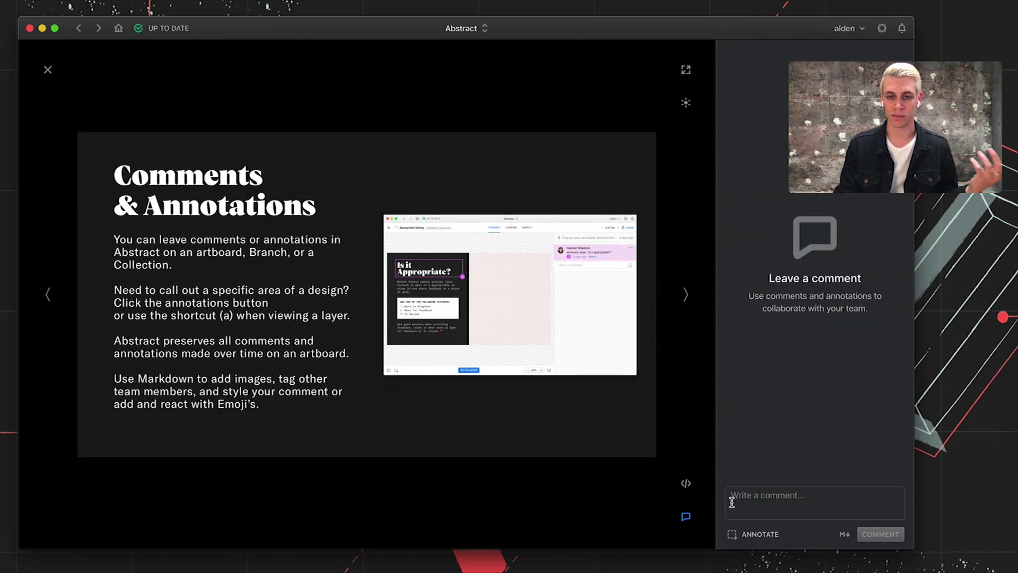
Draw an annotation box around the Comments & Annotations title, then inspect artboard 5.
left_click(738, 534)
mouse_move(112, 161)
left_mouse_down()
mouse_move(266, 220)
mouse_move(329, 224)
left_mouse_up()
type("@")
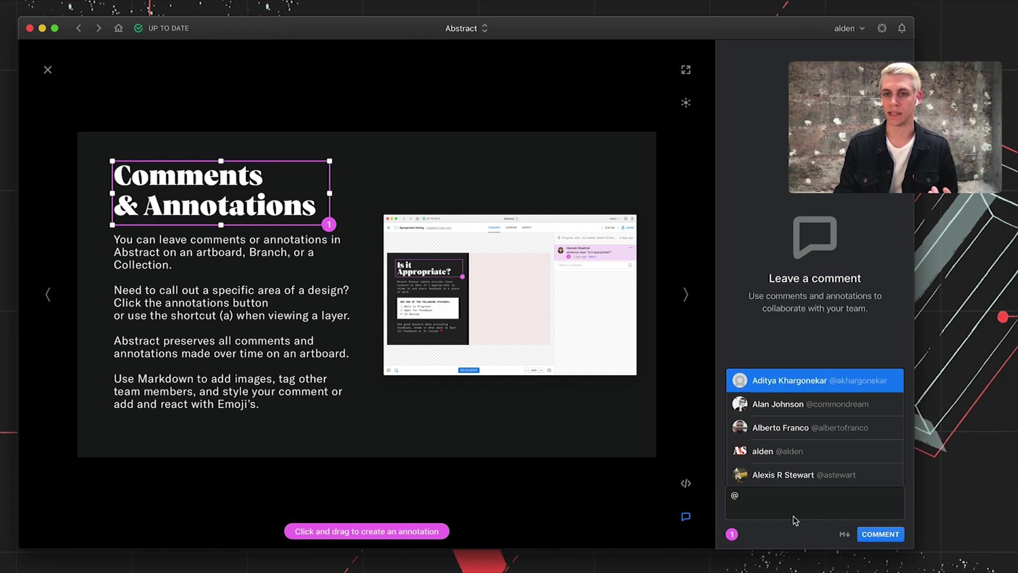
key("BackSpace")
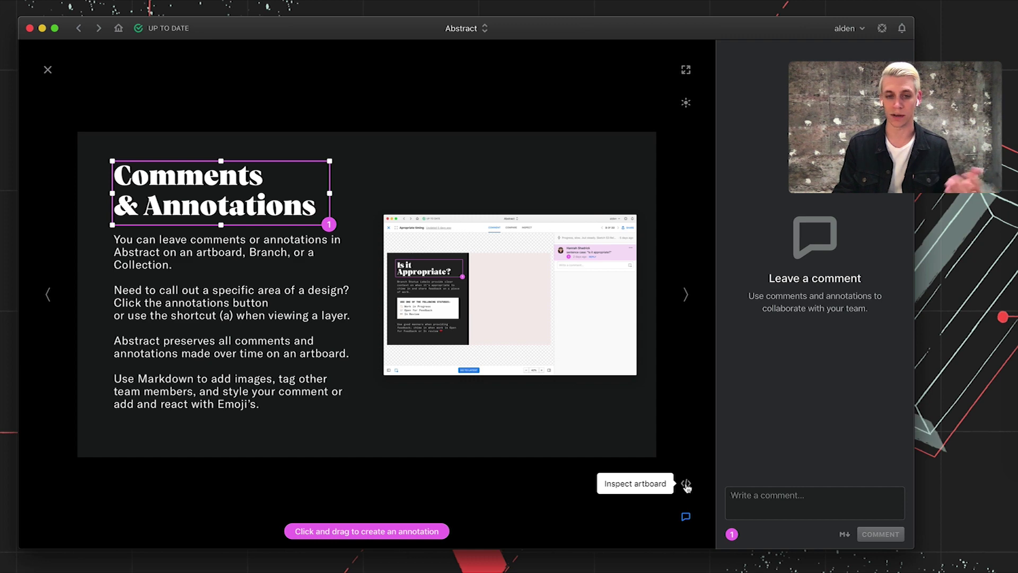
left_click(687, 484)
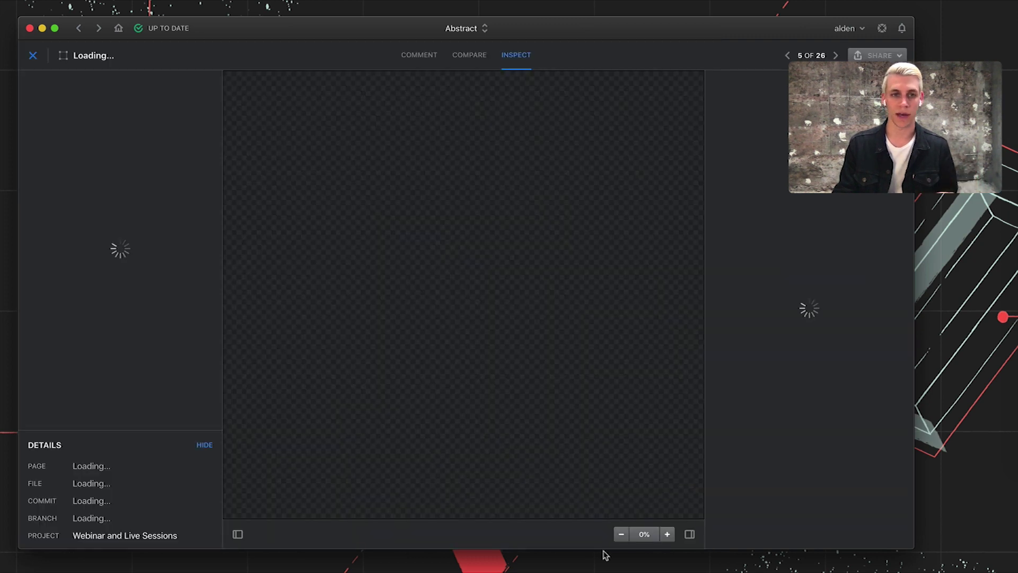
Check the heading's text styles and the Comments Copy artboard specs, then close Inspect.
left_click(305, 233)
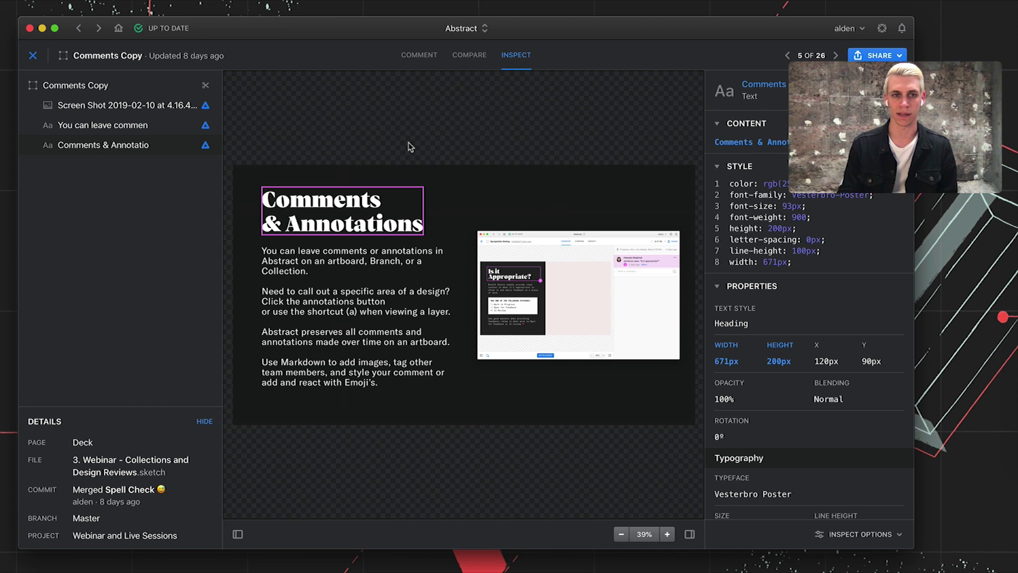
left_click(467, 178)
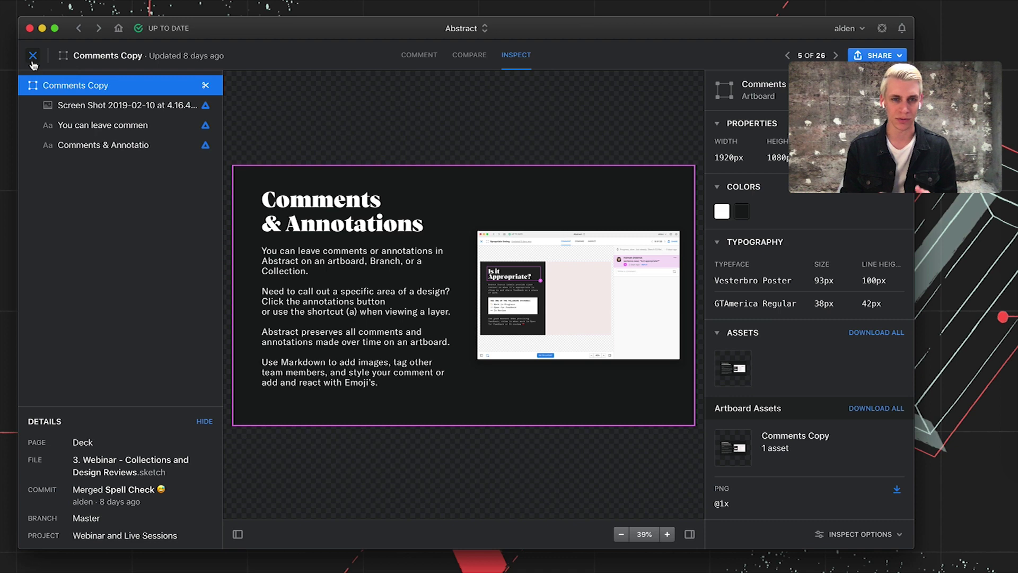
left_click(32, 56)
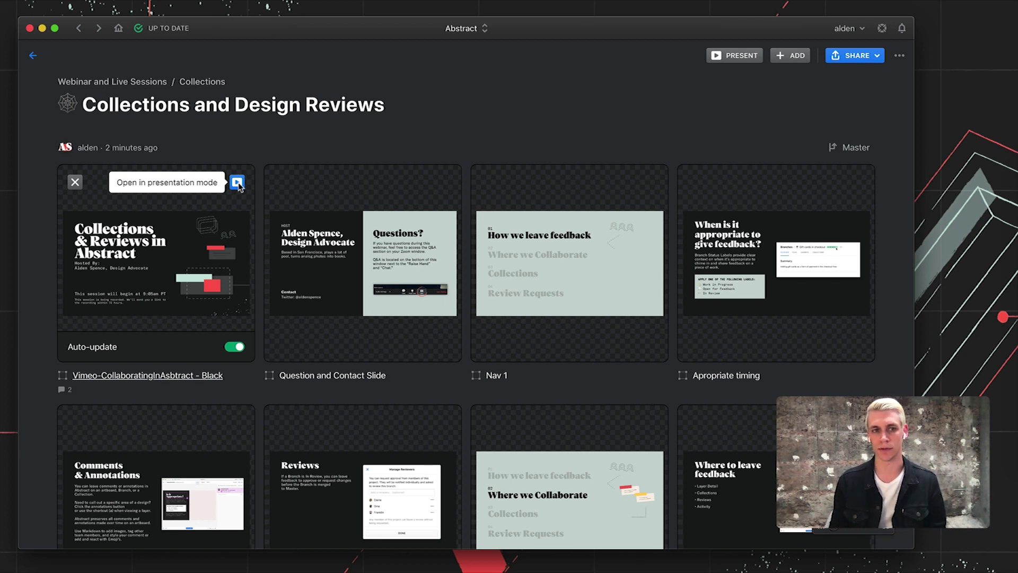
Return from the collection to the Master branch's Files list.
left_click(33, 55)
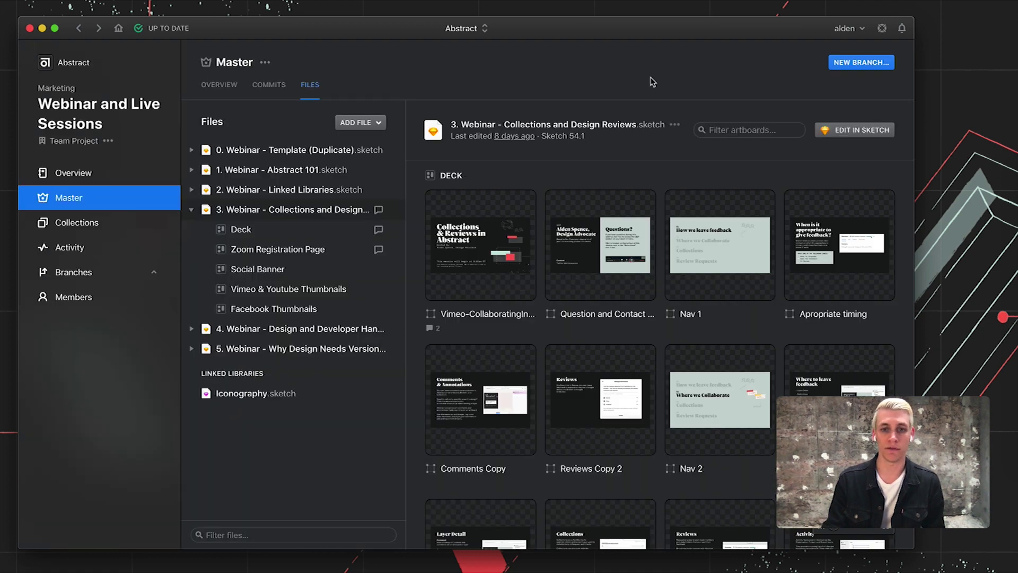